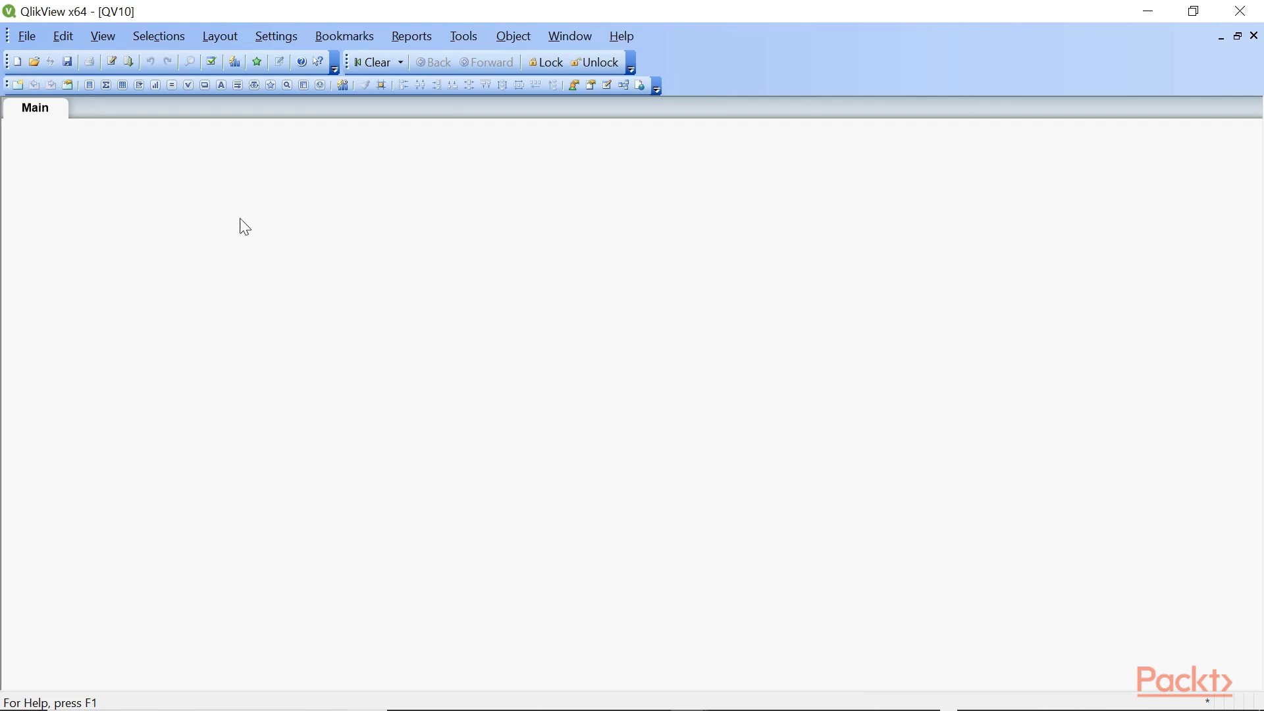
# Save the new document as Chapter 2 in the Packt folder.
pyautogui.click(66, 62)
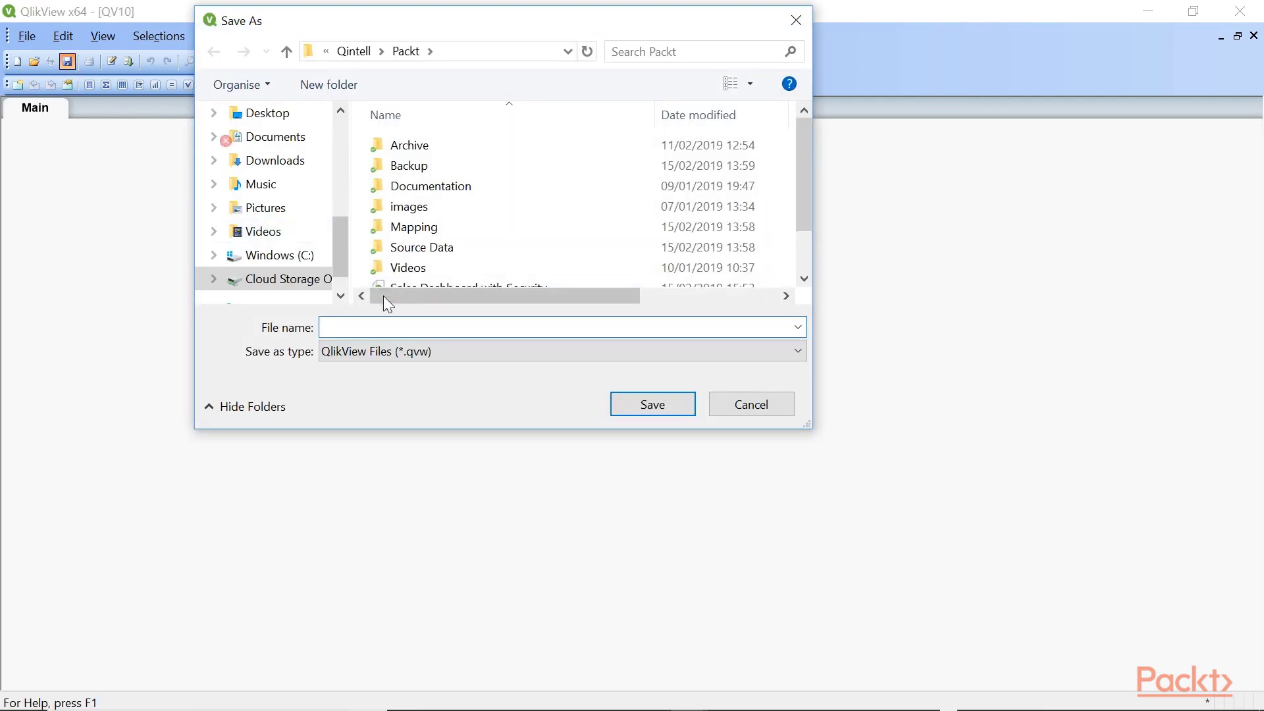
pyautogui.write('Chapter 2')
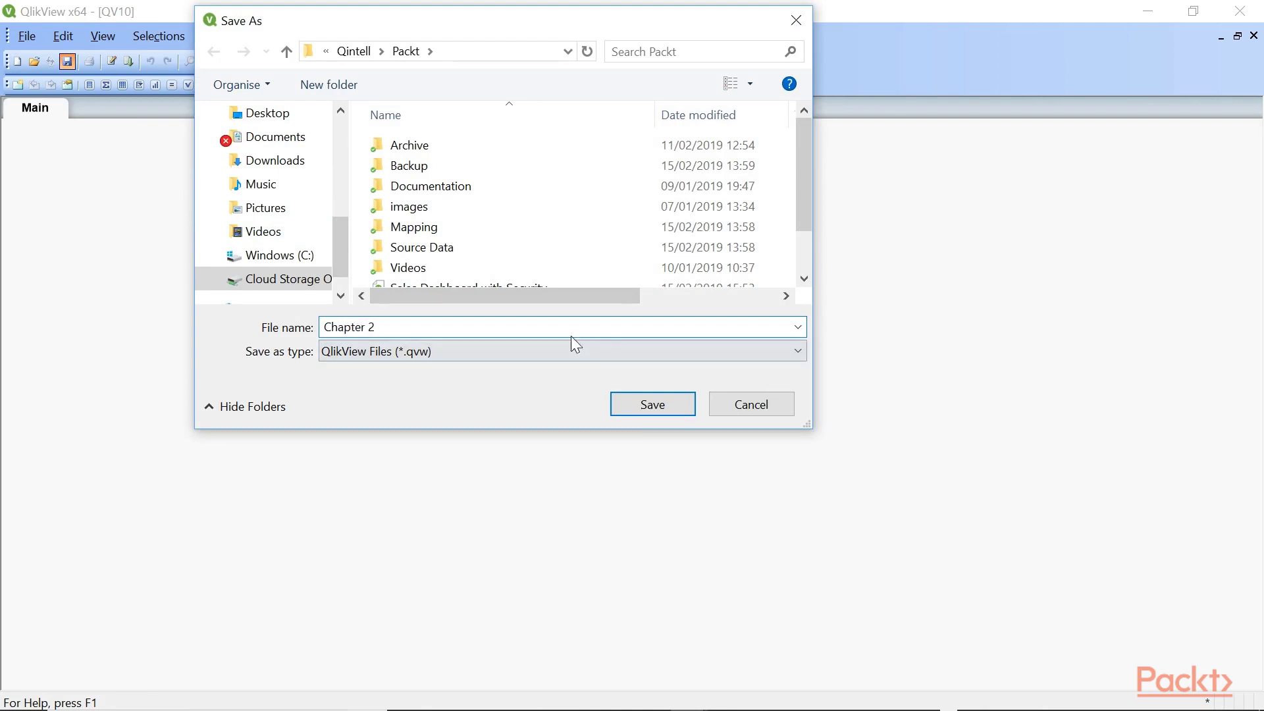
pyautogui.click(640, 403)
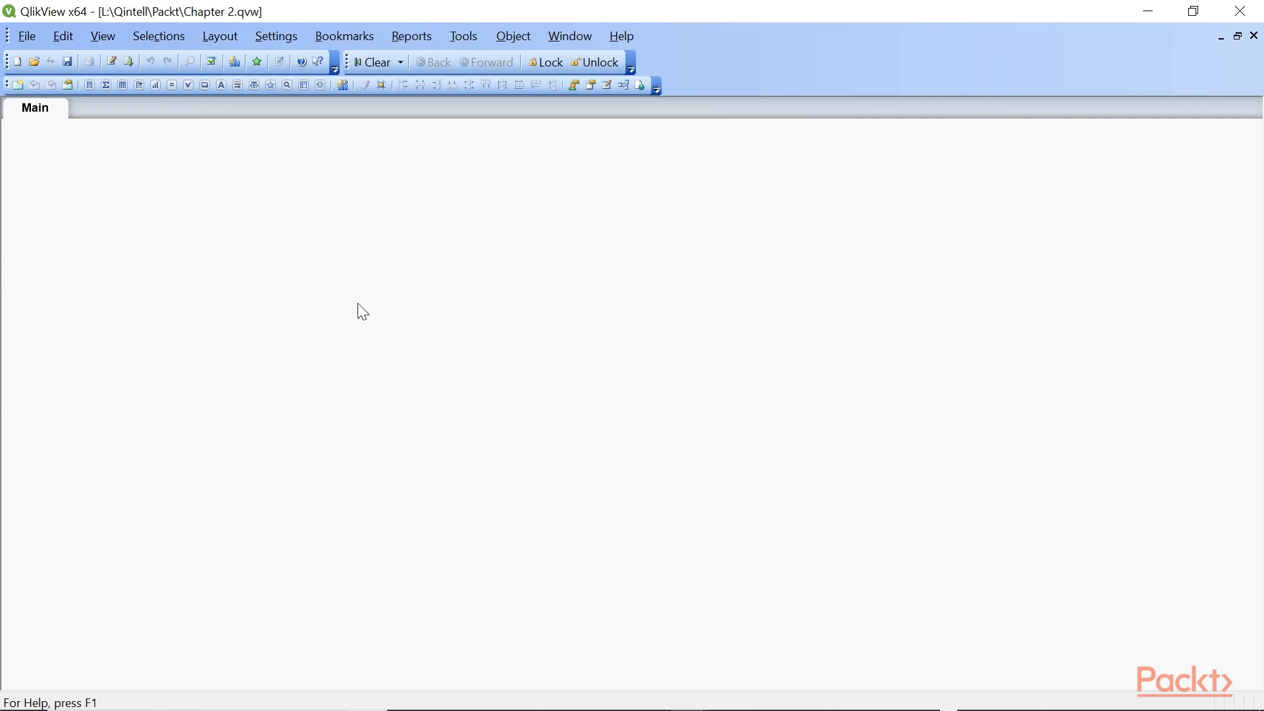
# Review the General and Save settings in the user preferences, and check which toolbars are enabled.
pyautogui.click(274, 37)
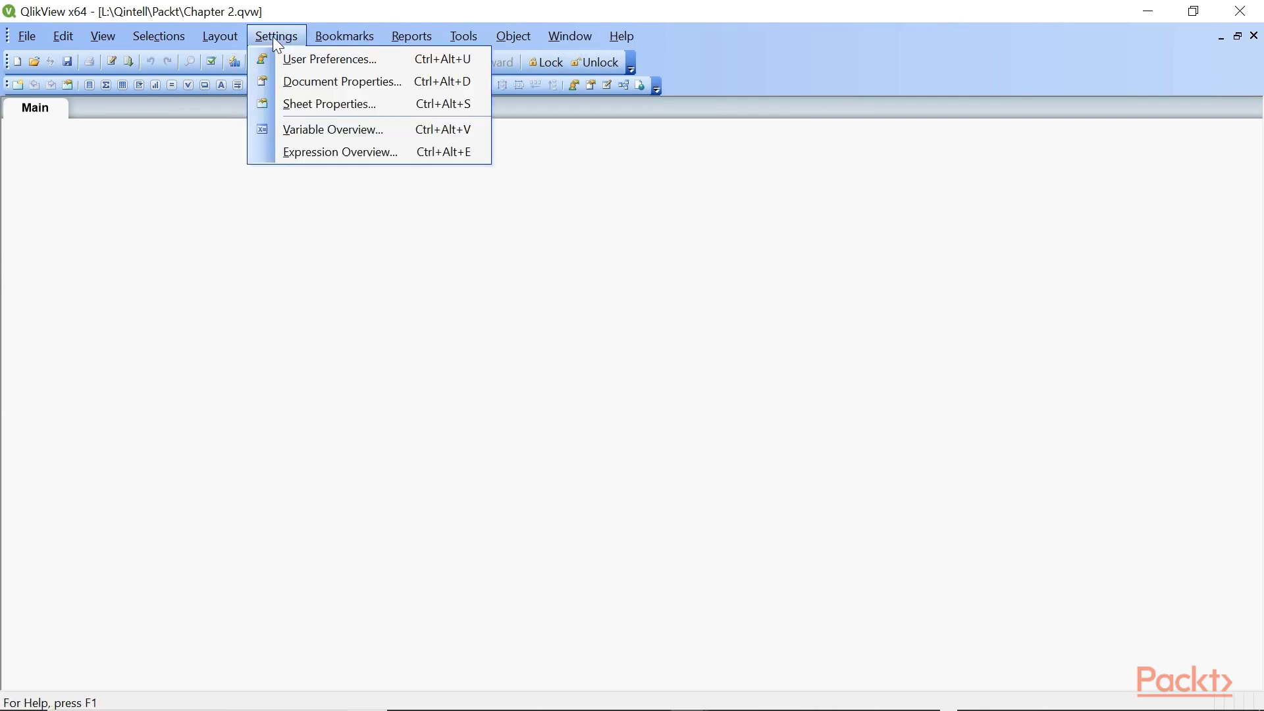
pyautogui.click(303, 63)
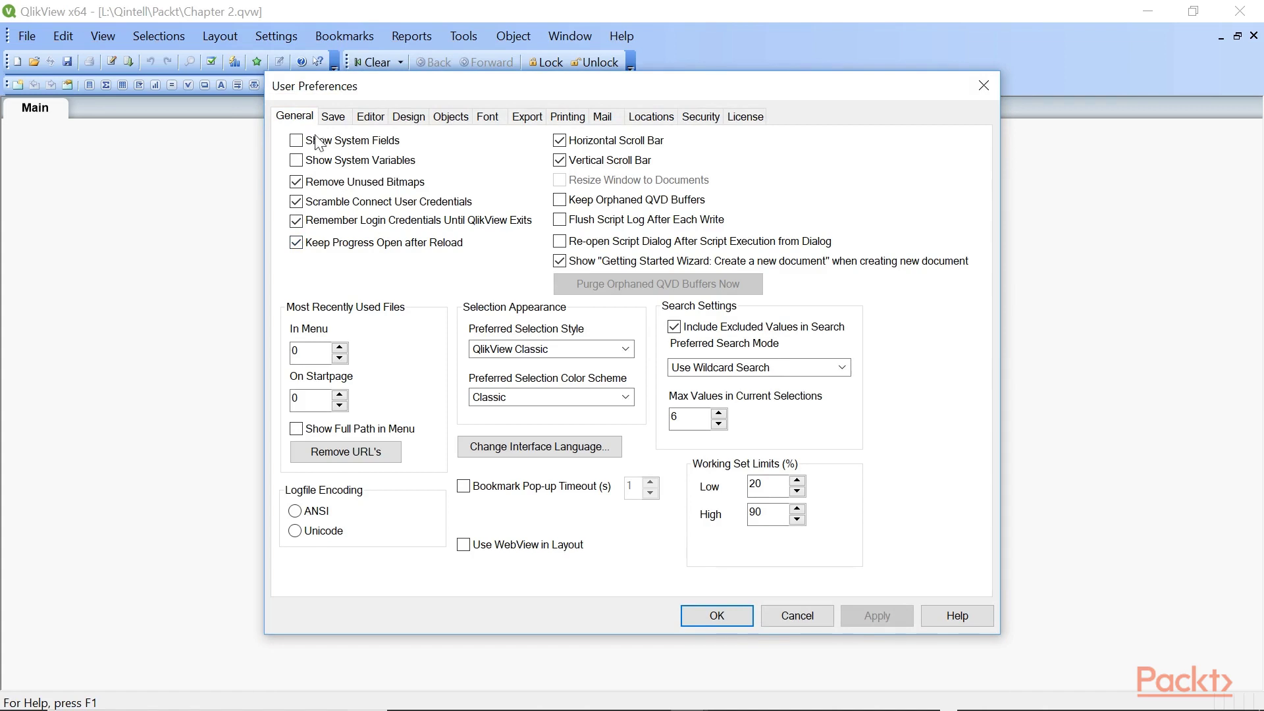
pyautogui.click(335, 119)
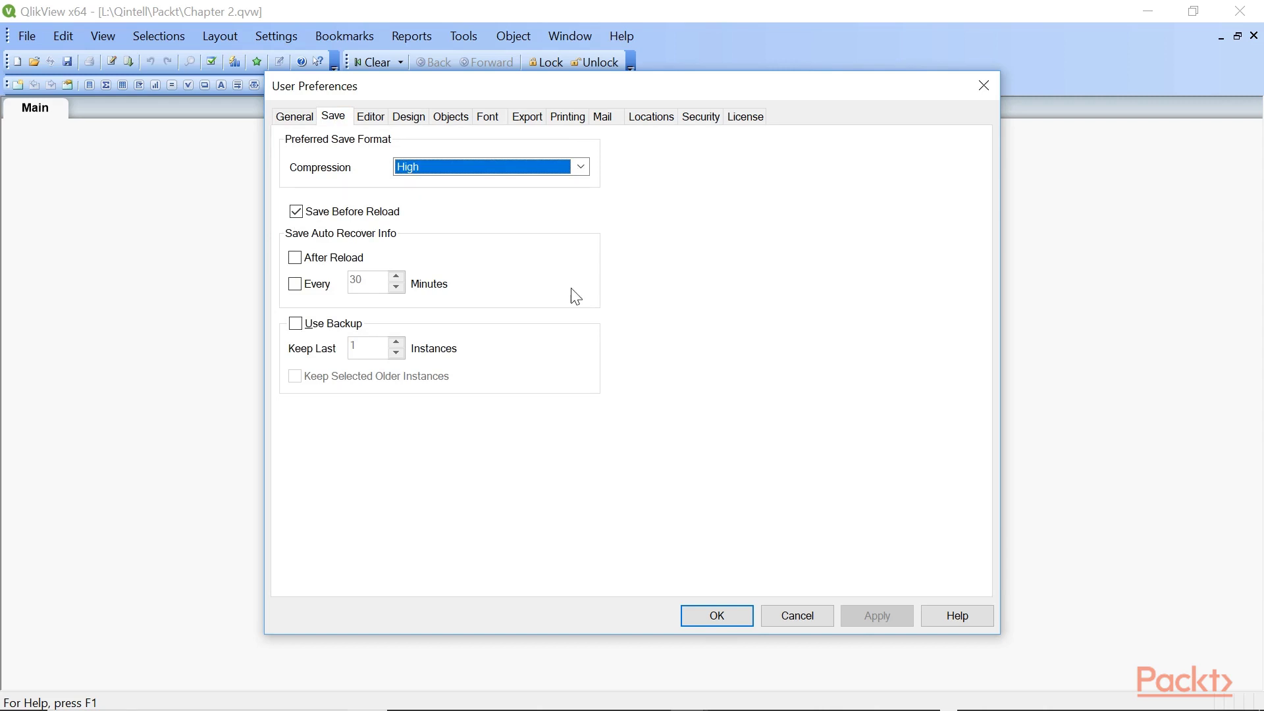
pyautogui.click(698, 611)
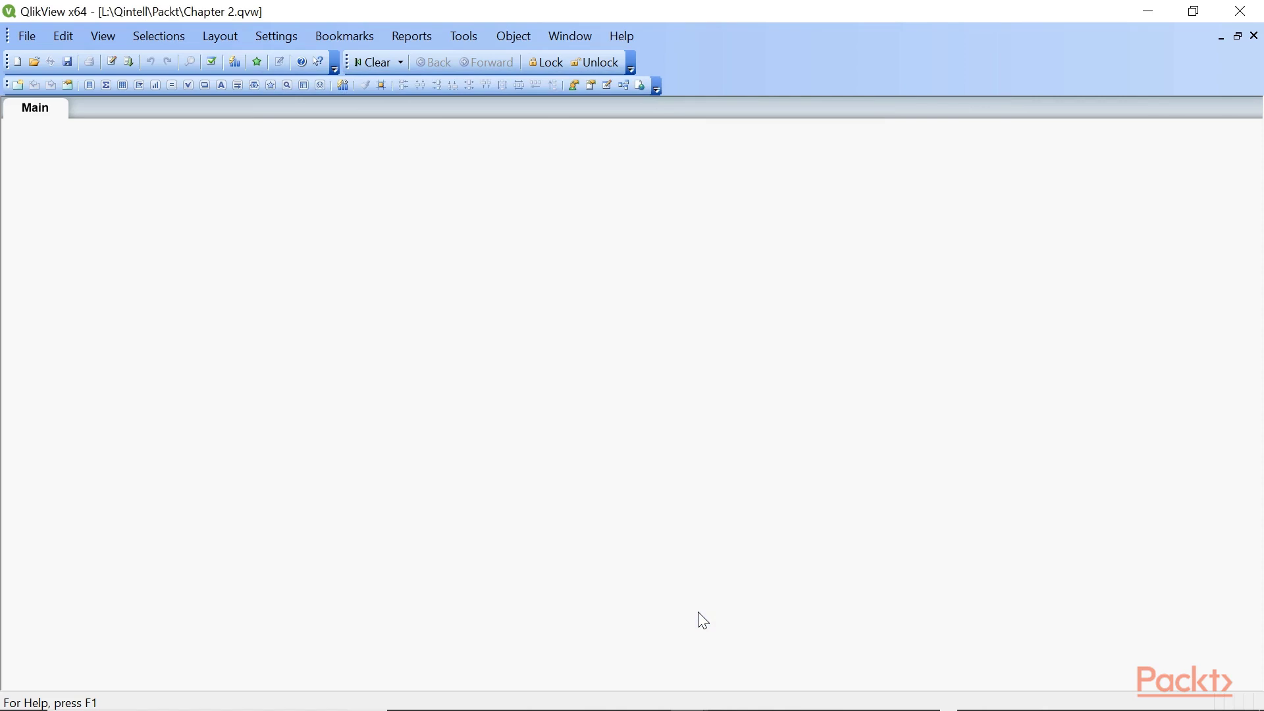
pyautogui.rightClick(812, 65)
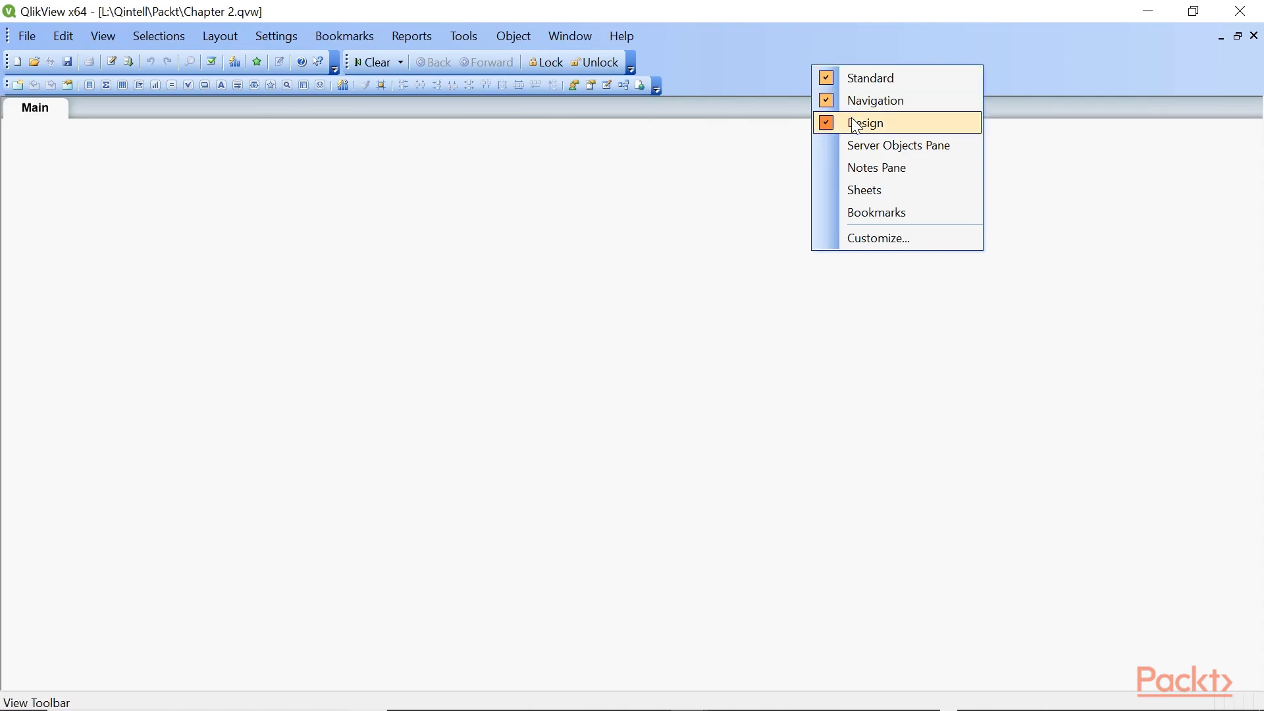
pyautogui.click(765, 52)
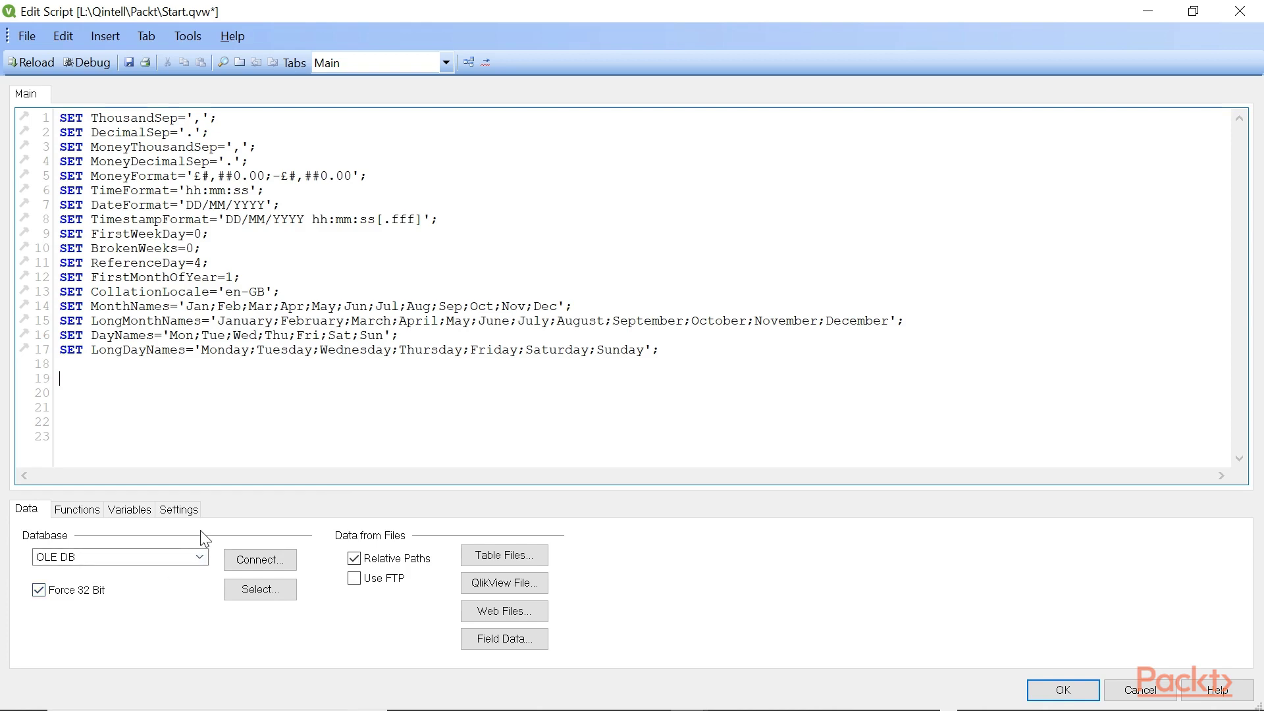
# In the script editor, check the database connection types and open the Store Sales table file from the Source Data folder.
pyautogui.click(200, 556)
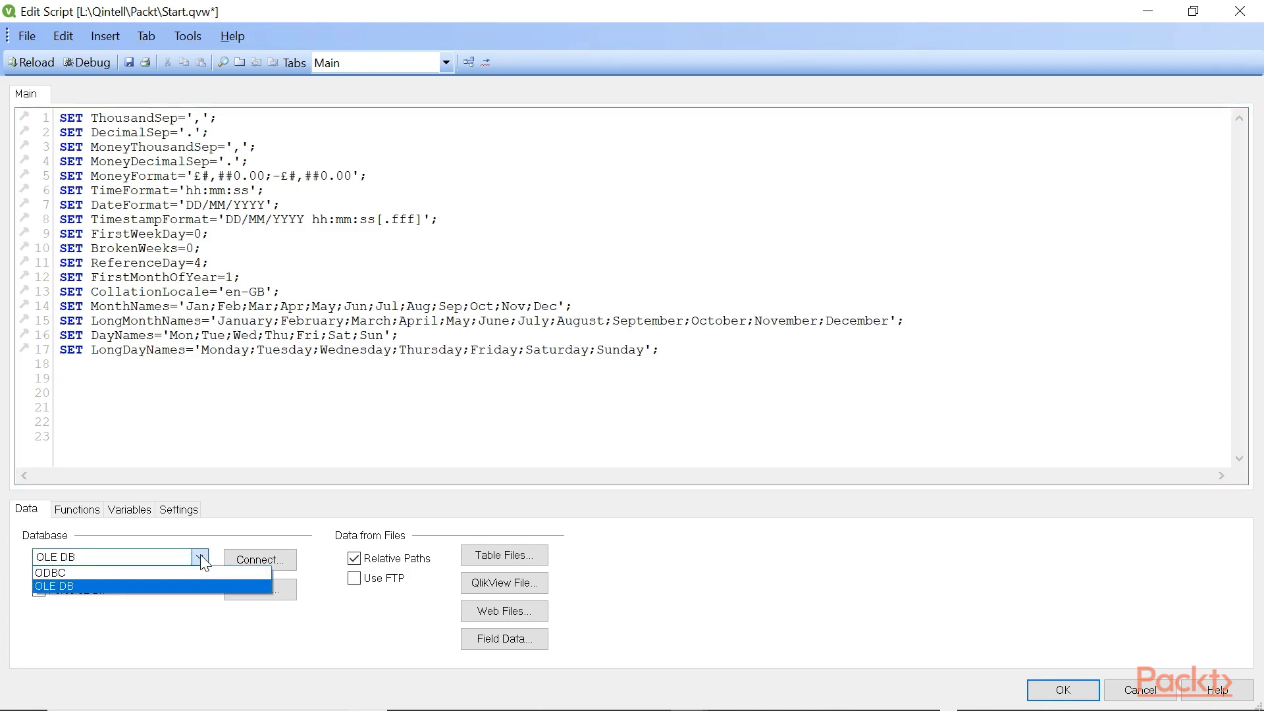
pyautogui.click(200, 555)
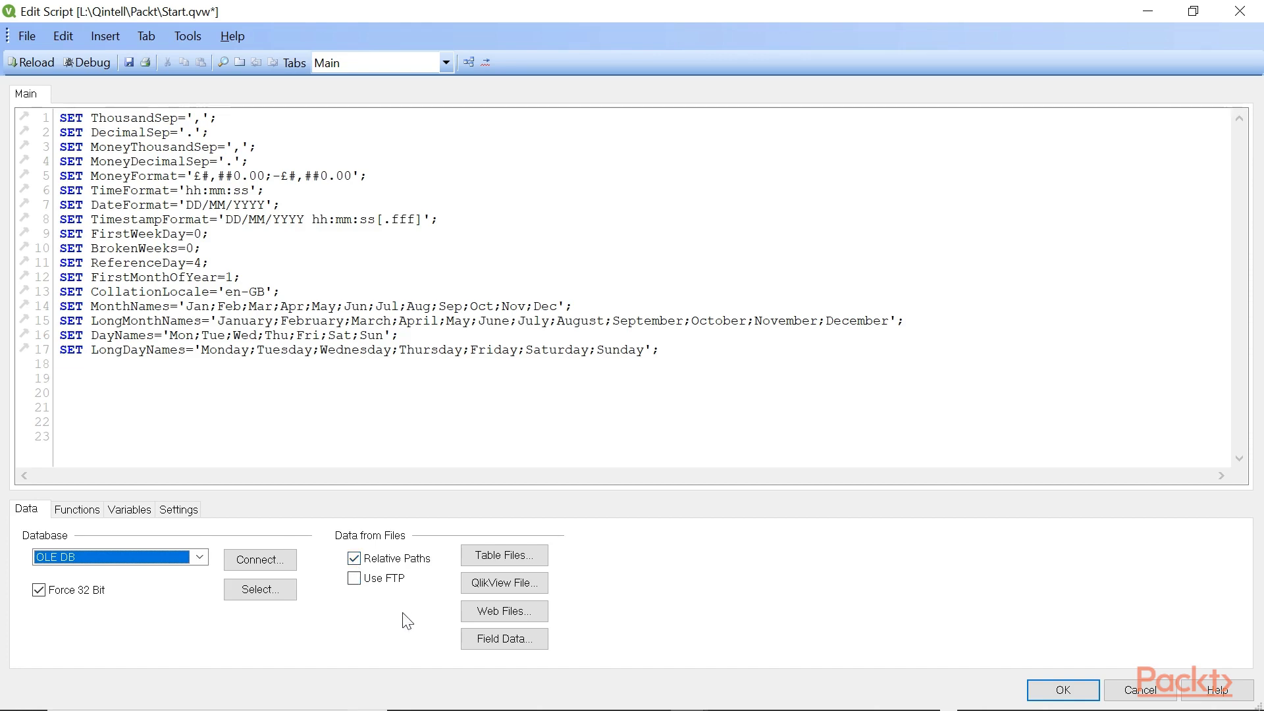
pyautogui.click(515, 558)
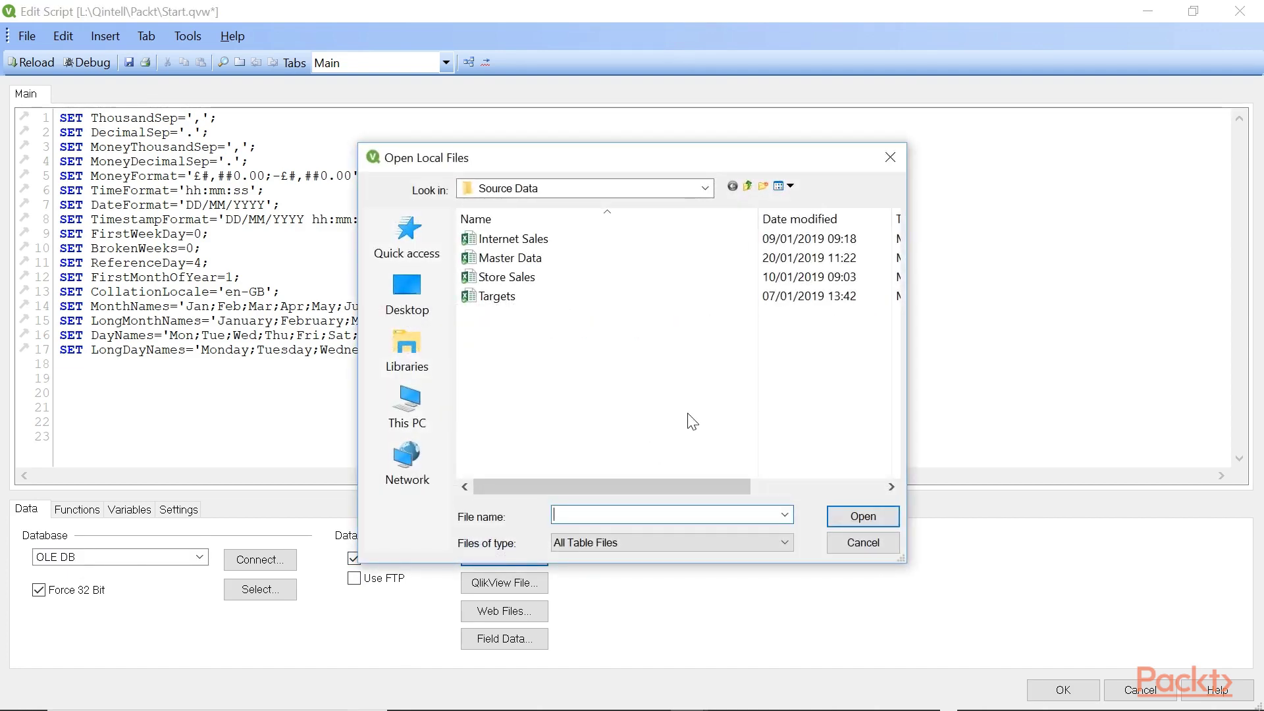
pyautogui.click(494, 276)
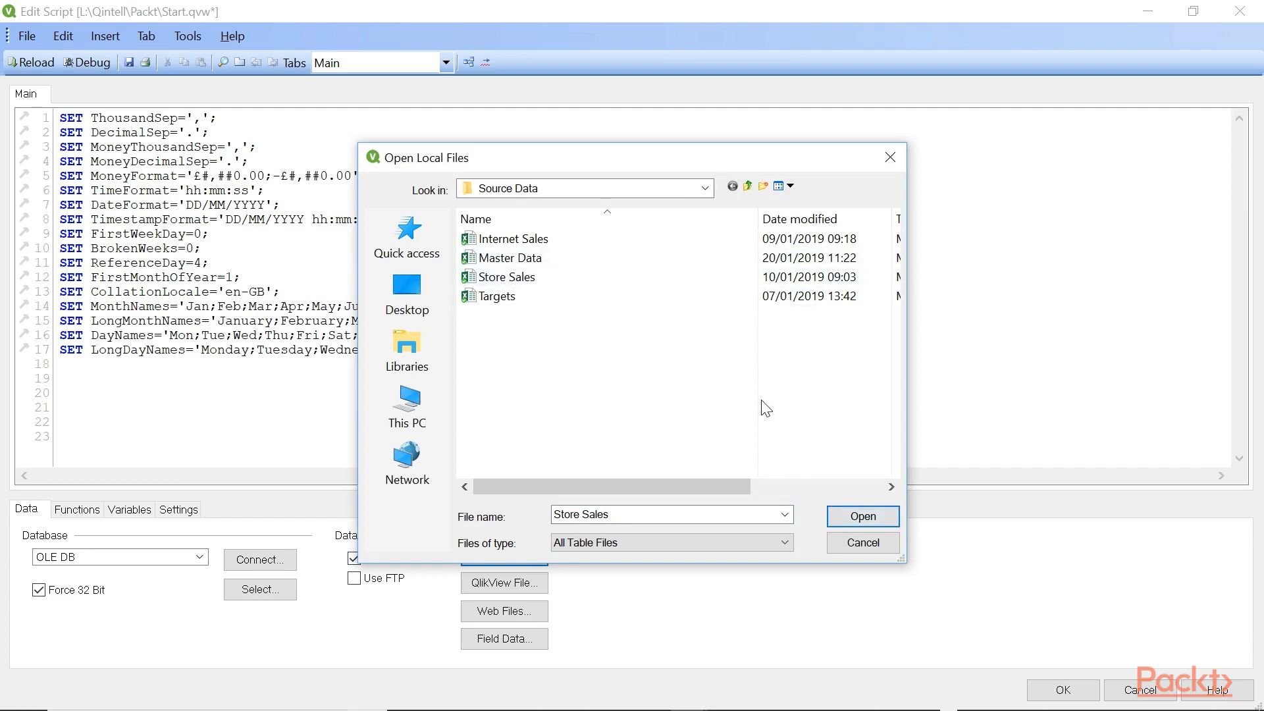
pyautogui.click(844, 519)
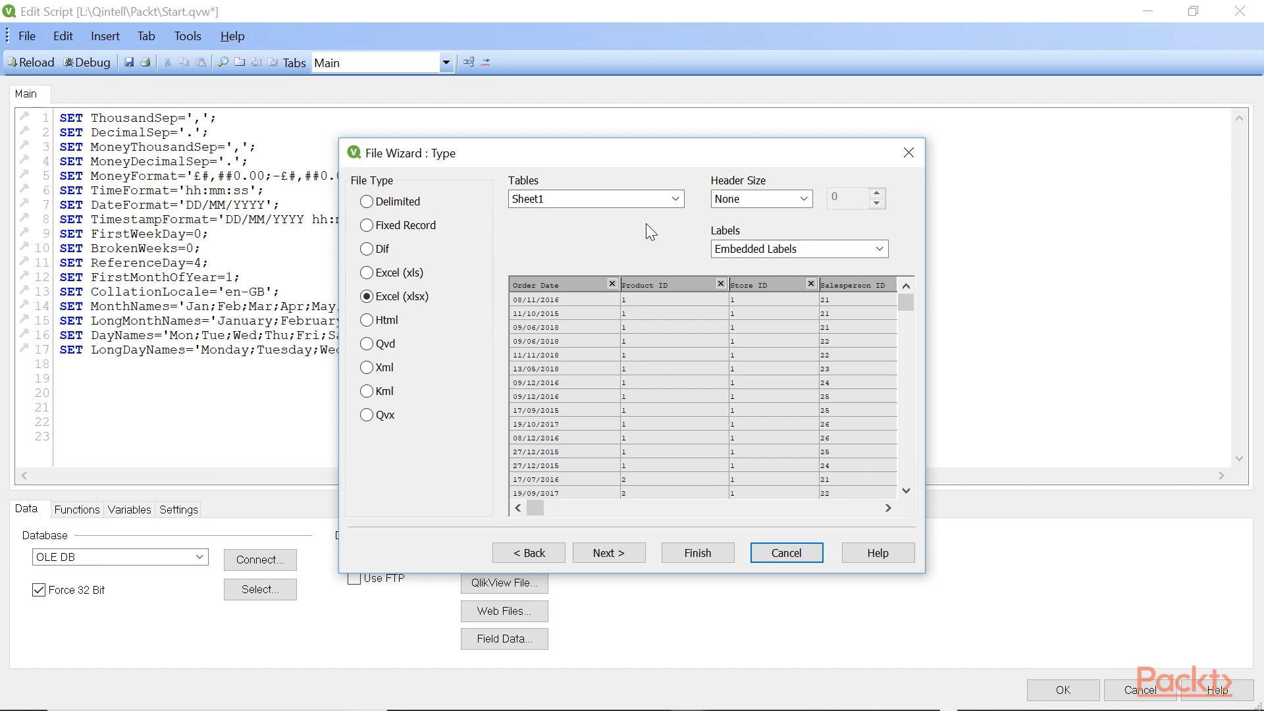
# Keep Sheet1 as the table with embedded labels, and enable the transformation step for the Store Sales import.
pyautogui.click(675, 202)
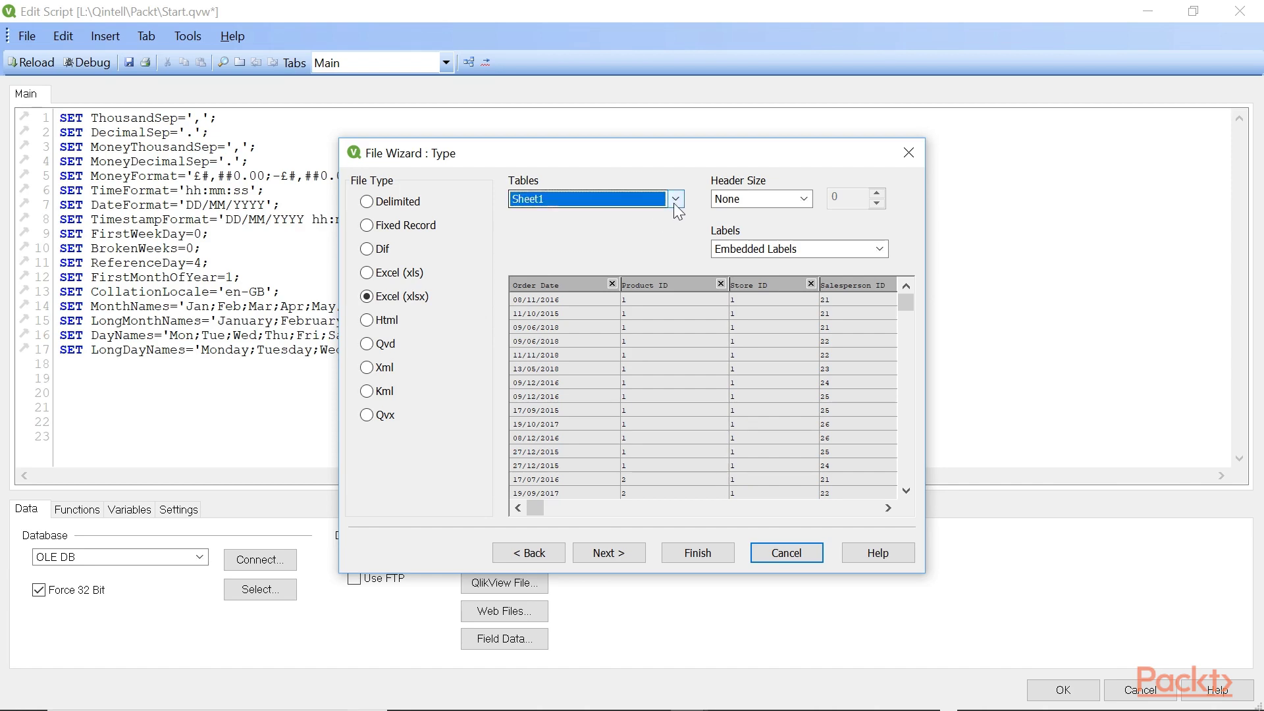
pyautogui.click(675, 201)
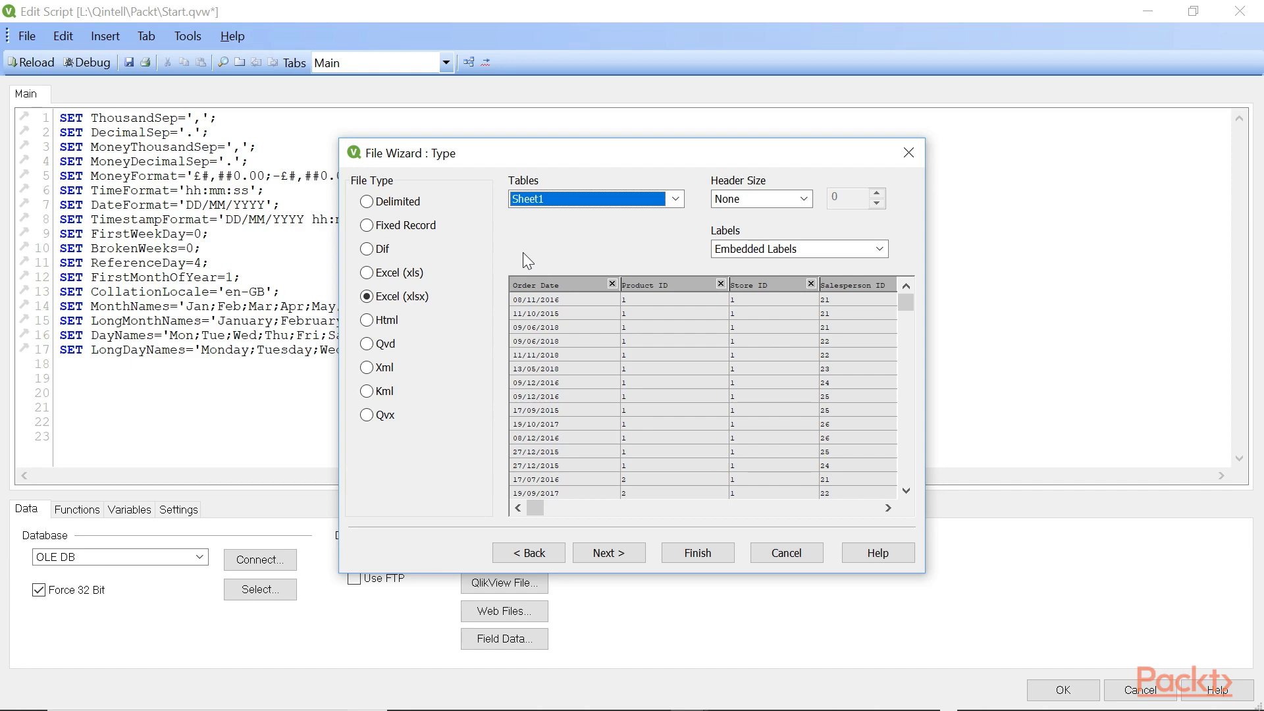
pyautogui.click(618, 553)
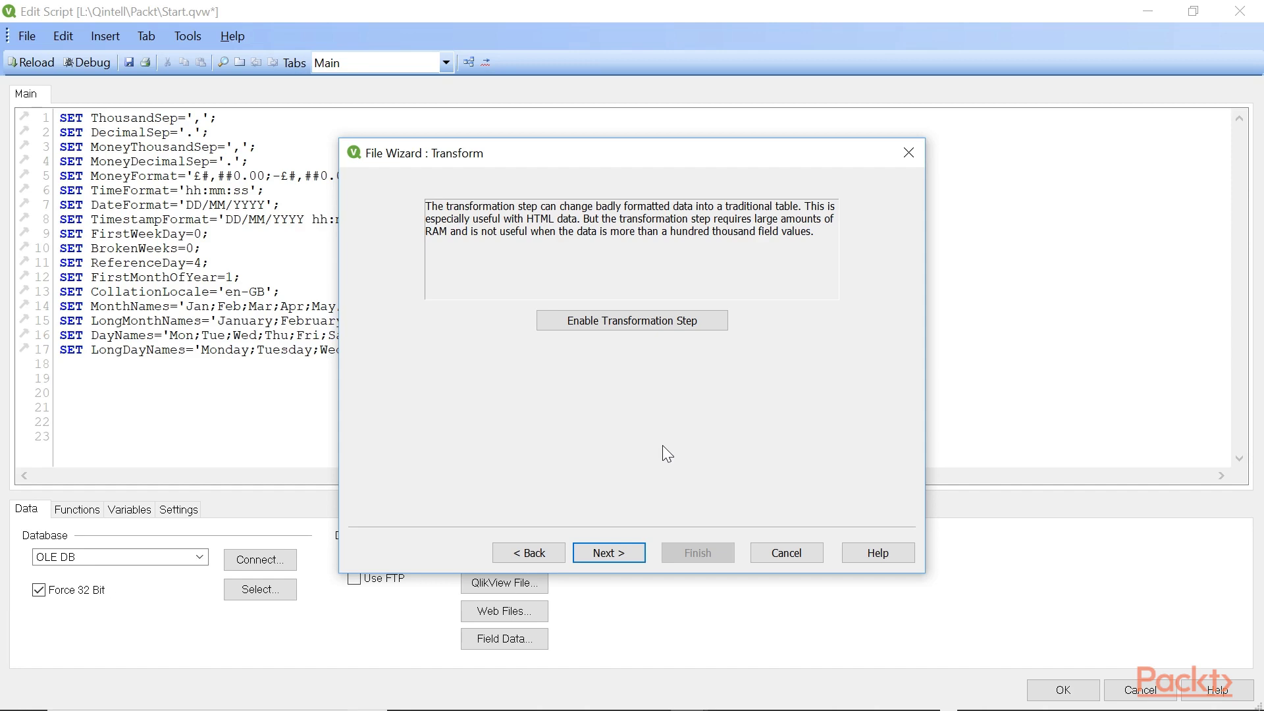
pyautogui.click(607, 326)
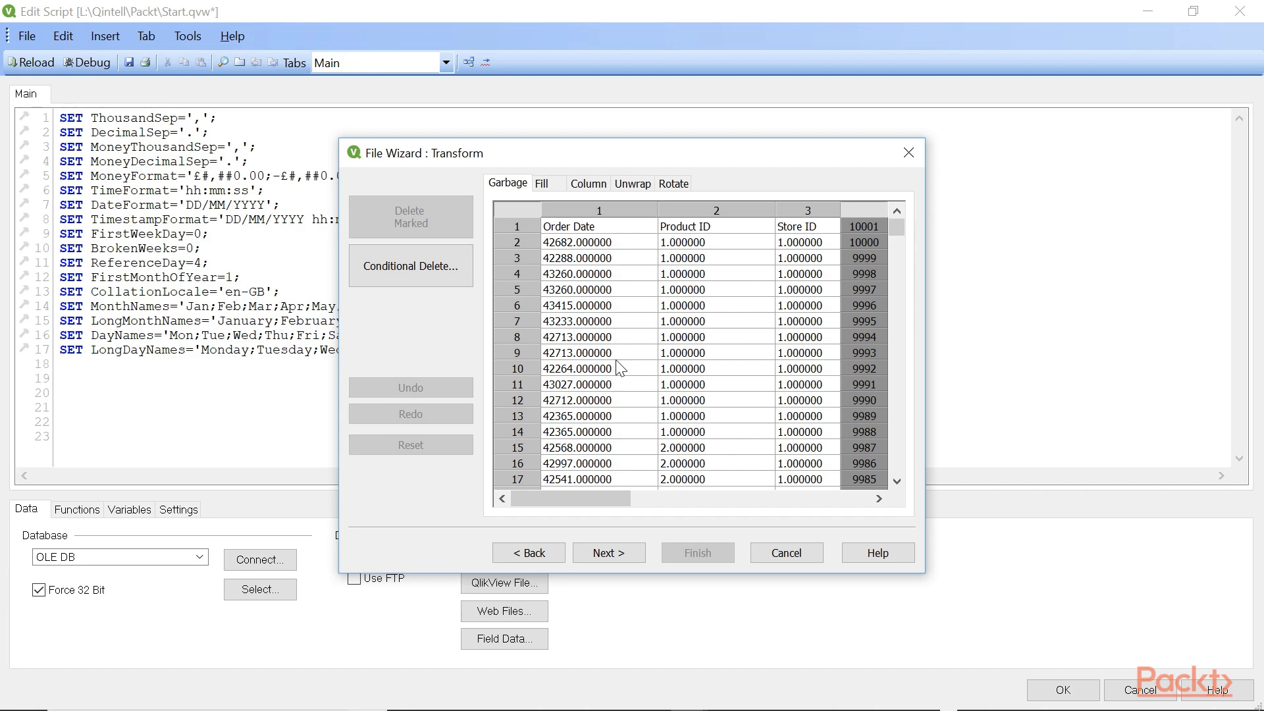
# Review the Fill, Column, Unwrap and Rotate transformation options for the Store Sales data.
pyautogui.click(548, 184)
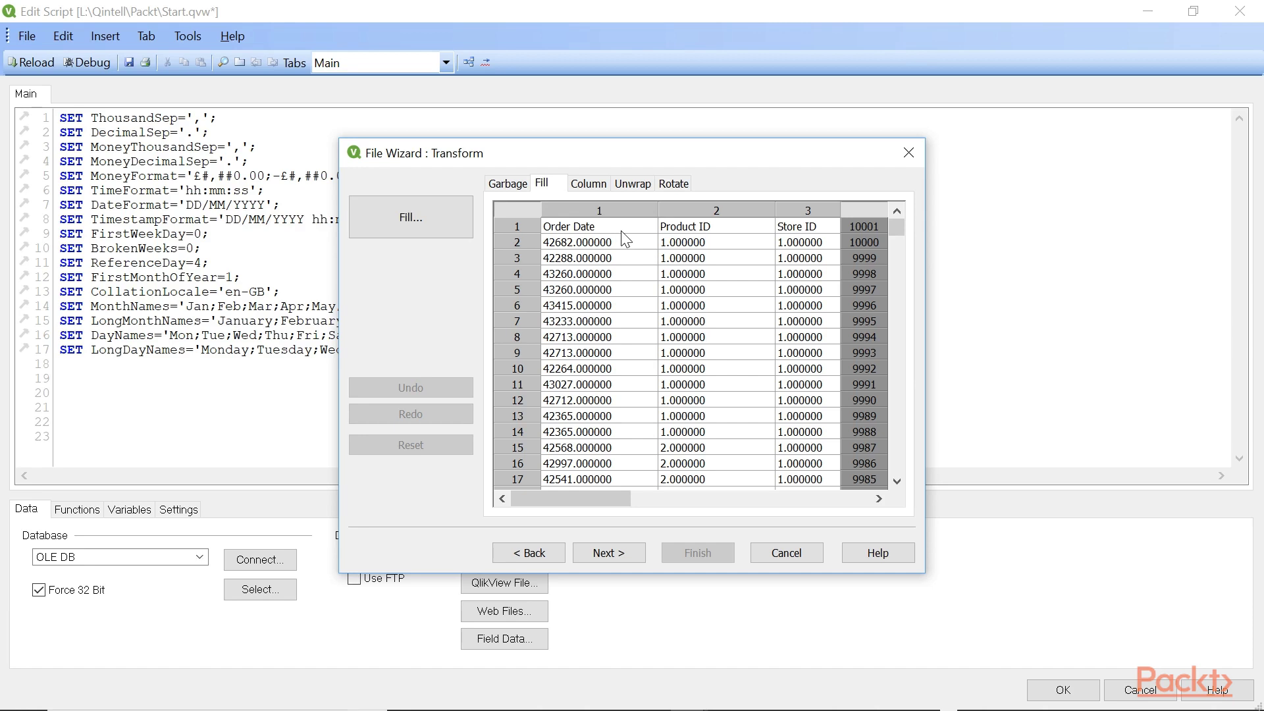
pyautogui.click(590, 184)
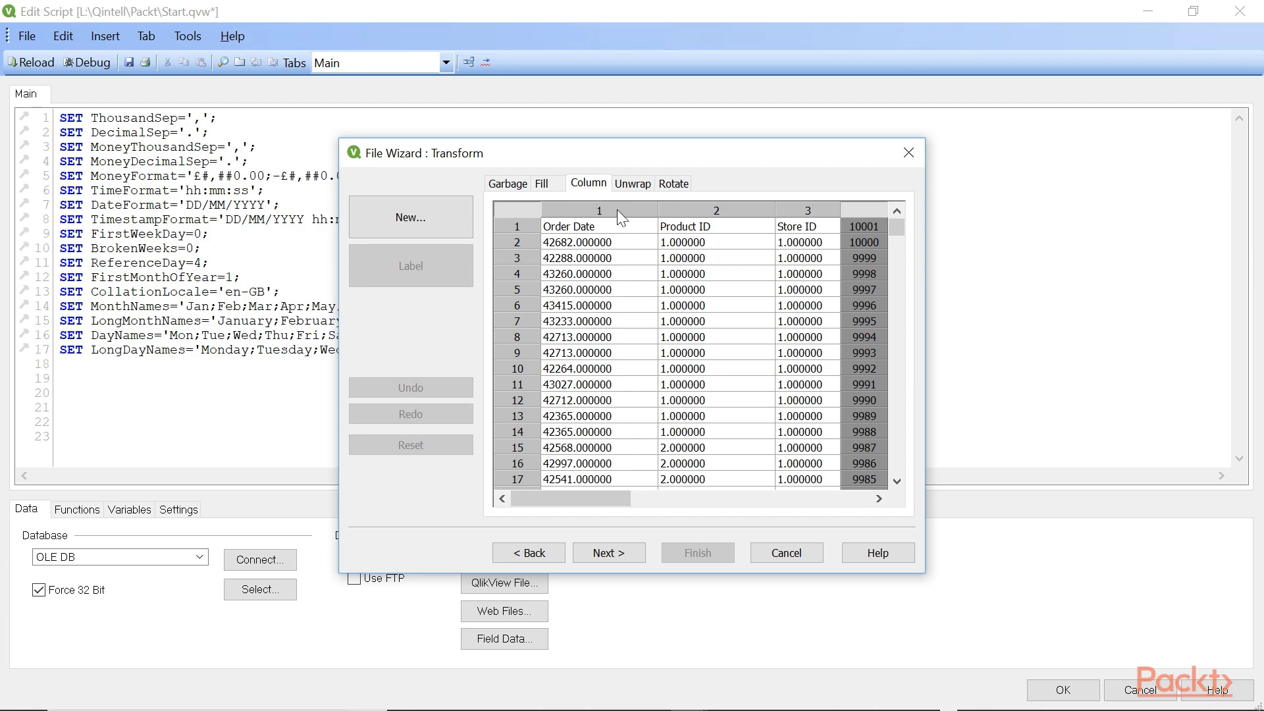
pyautogui.click(642, 186)
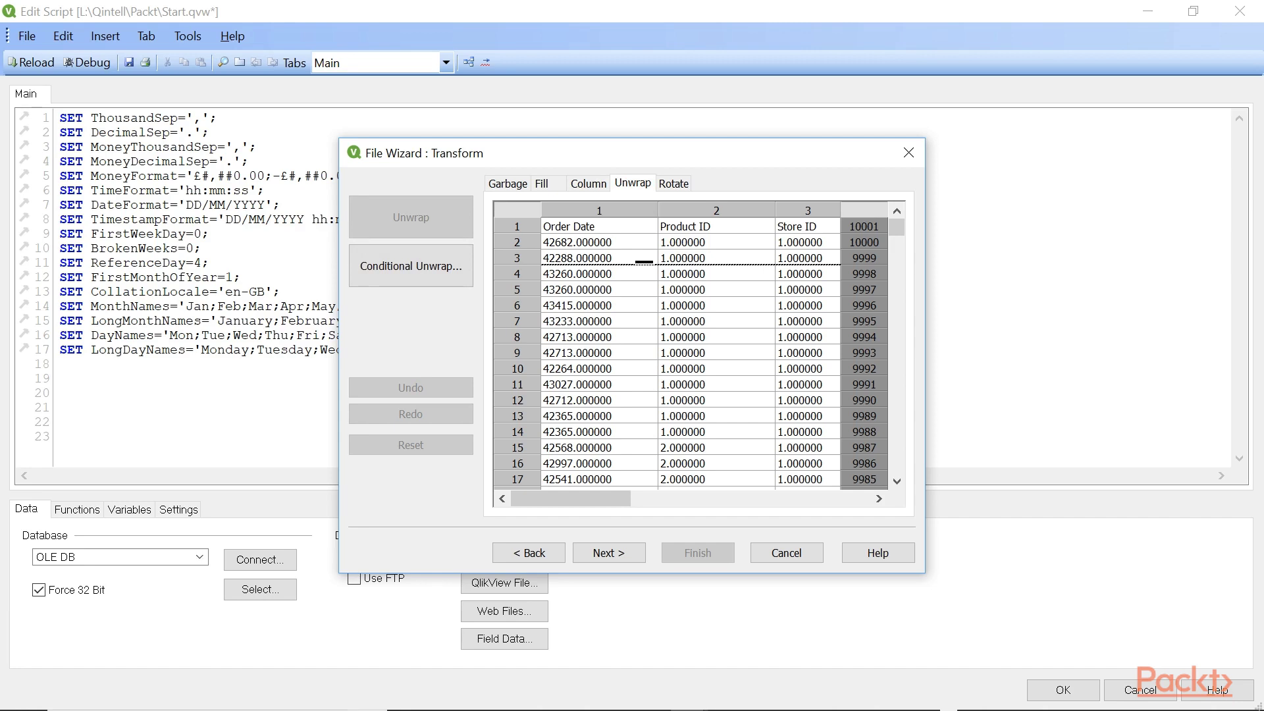
pyautogui.click(686, 184)
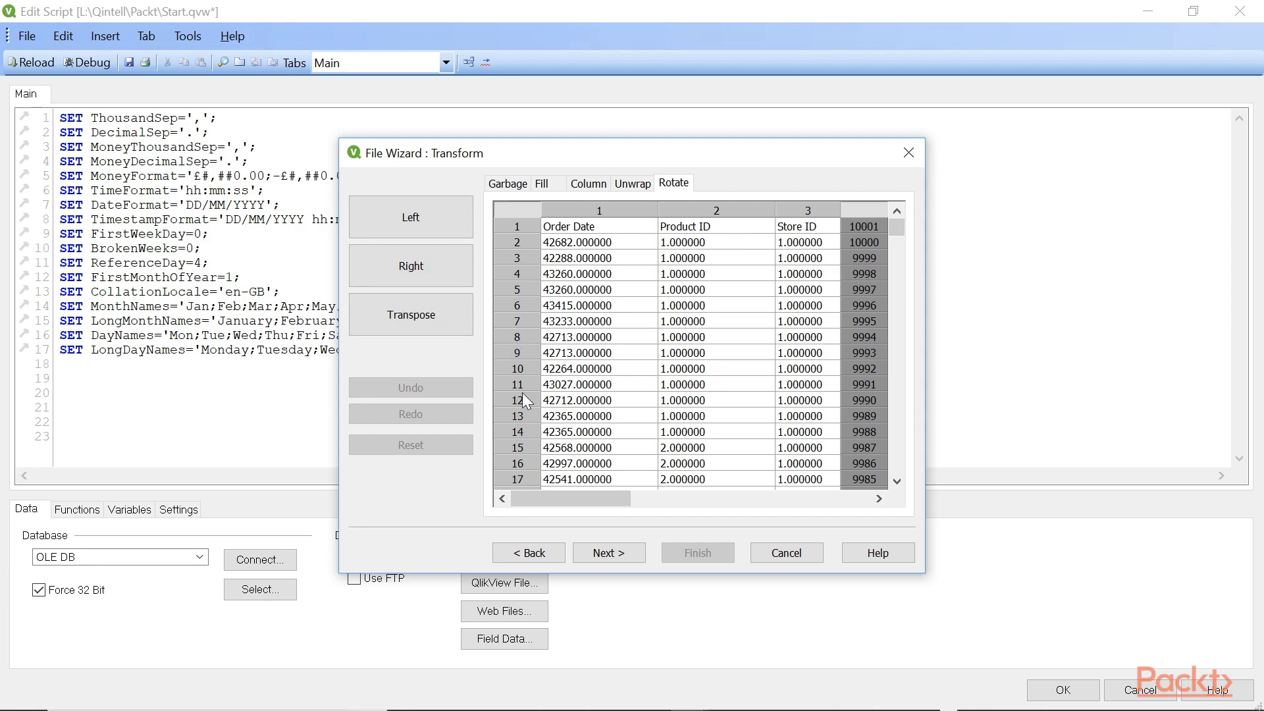
# Finish the file wizard without transformations or clauses, inserting the LOAD statement for Store Sales.xlsx into the script.
pyautogui.click(609, 553)
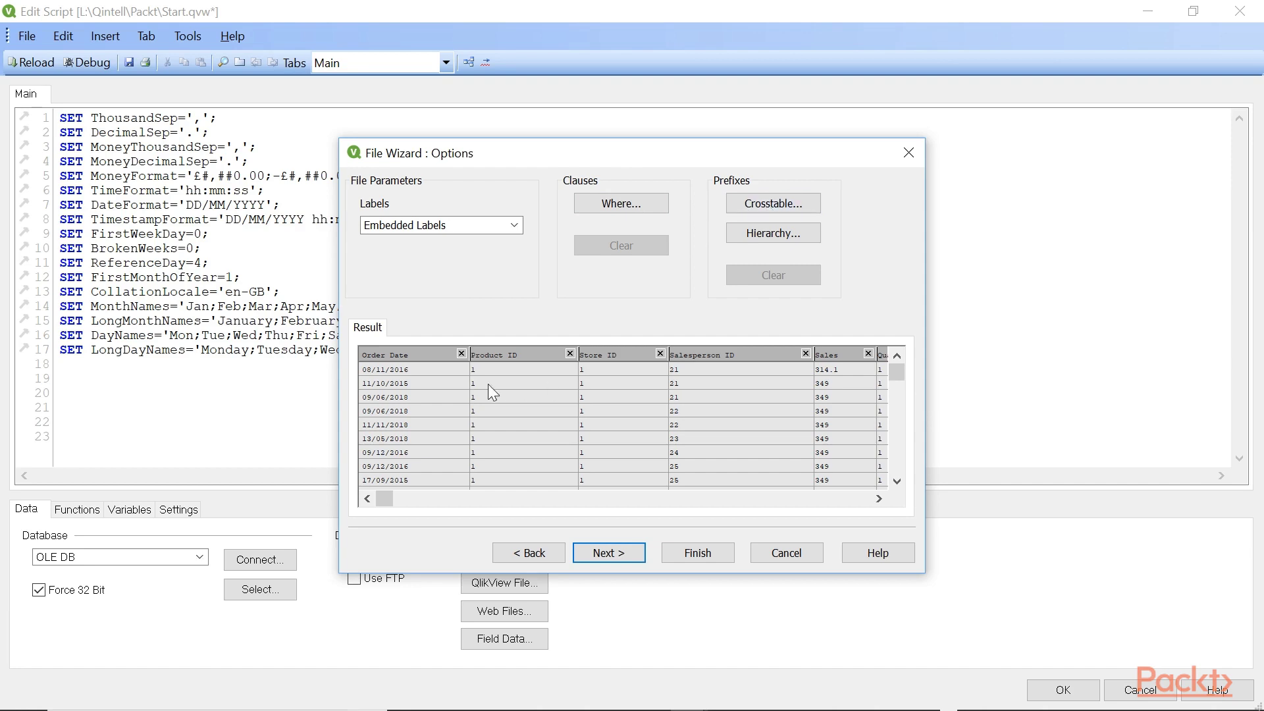
pyautogui.click(600, 552)
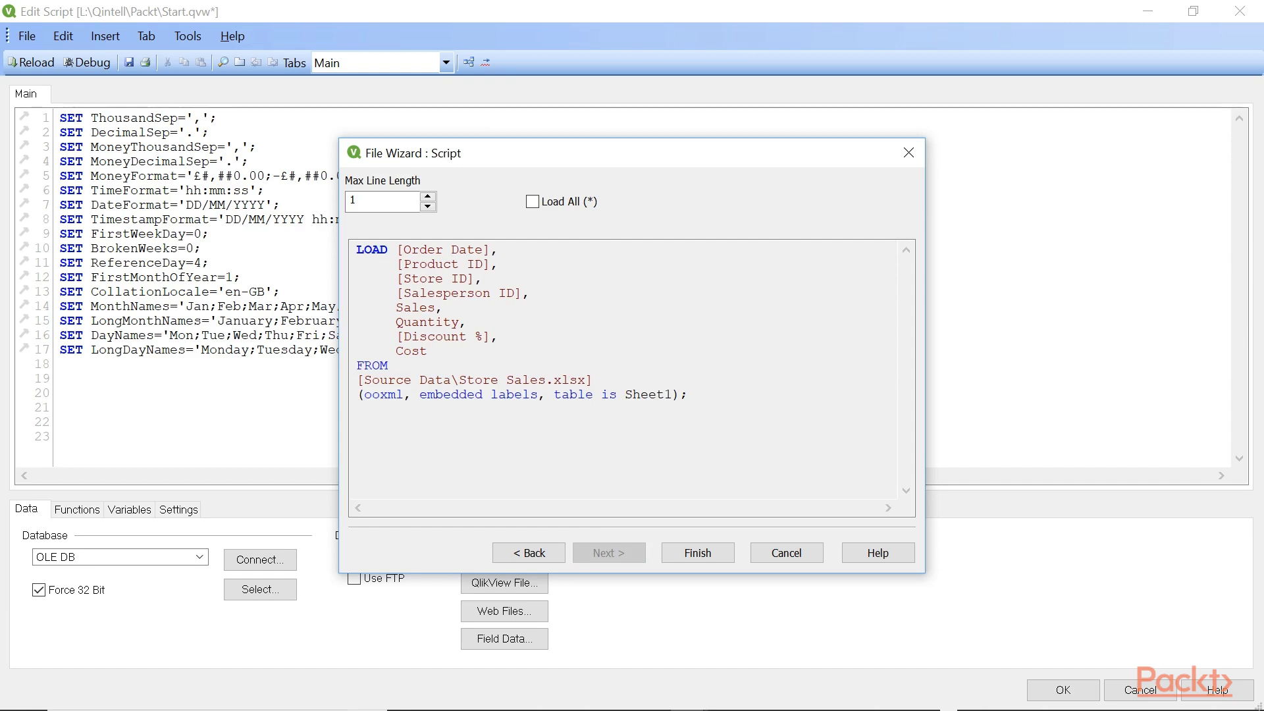
pyautogui.click(688, 552)
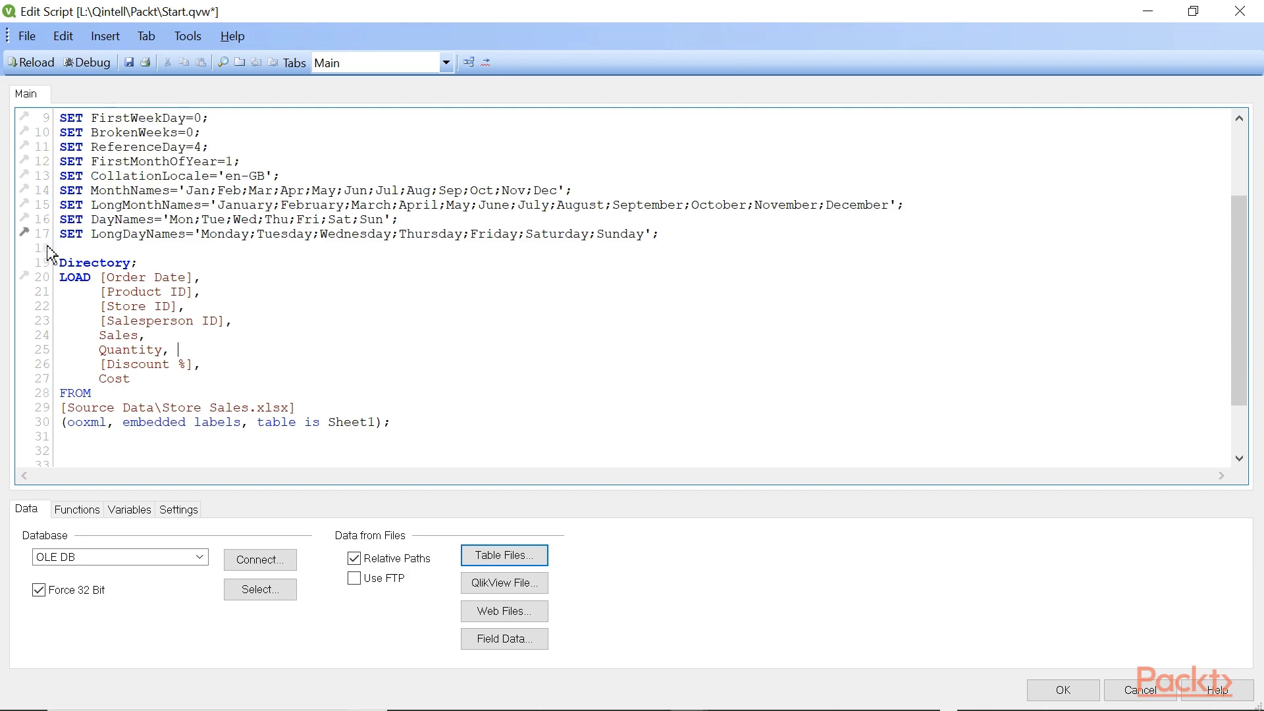
# Replace the Directory; line above the LOAD statement with the table name Fact:.
pyautogui.moveTo(59, 263); pyautogui.dragTo(139, 262)
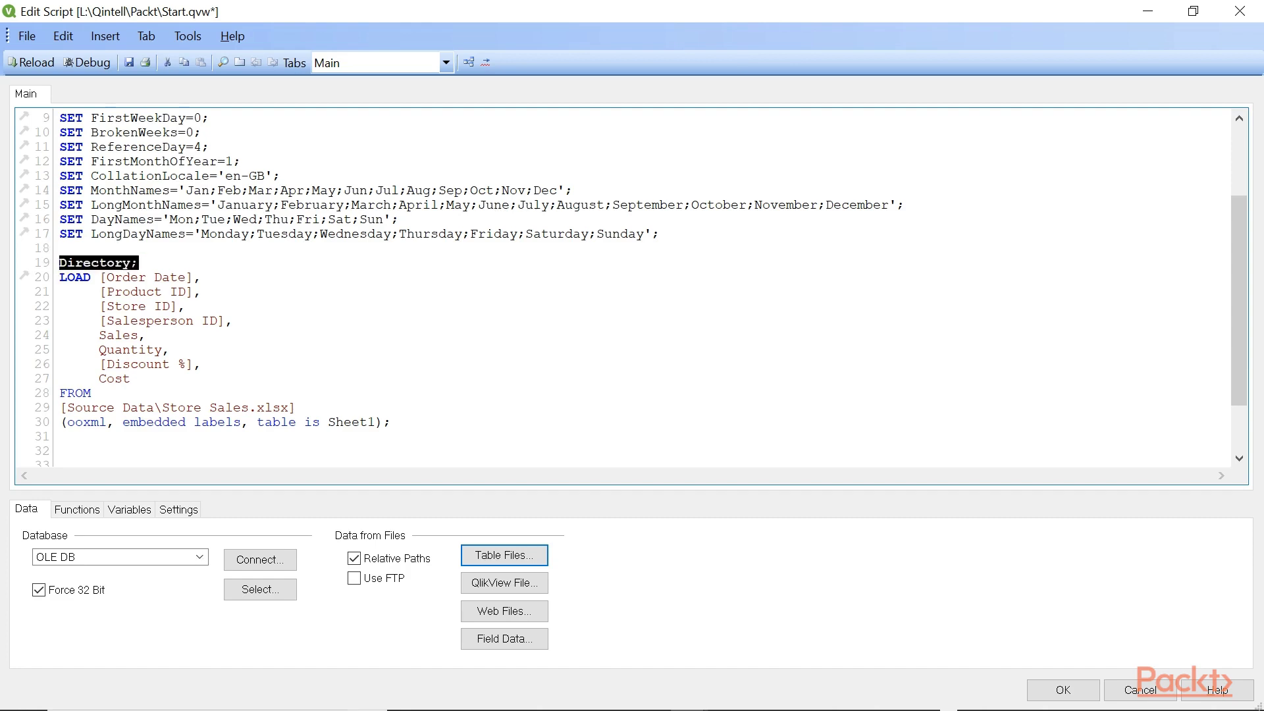
pyautogui.write('Fact')
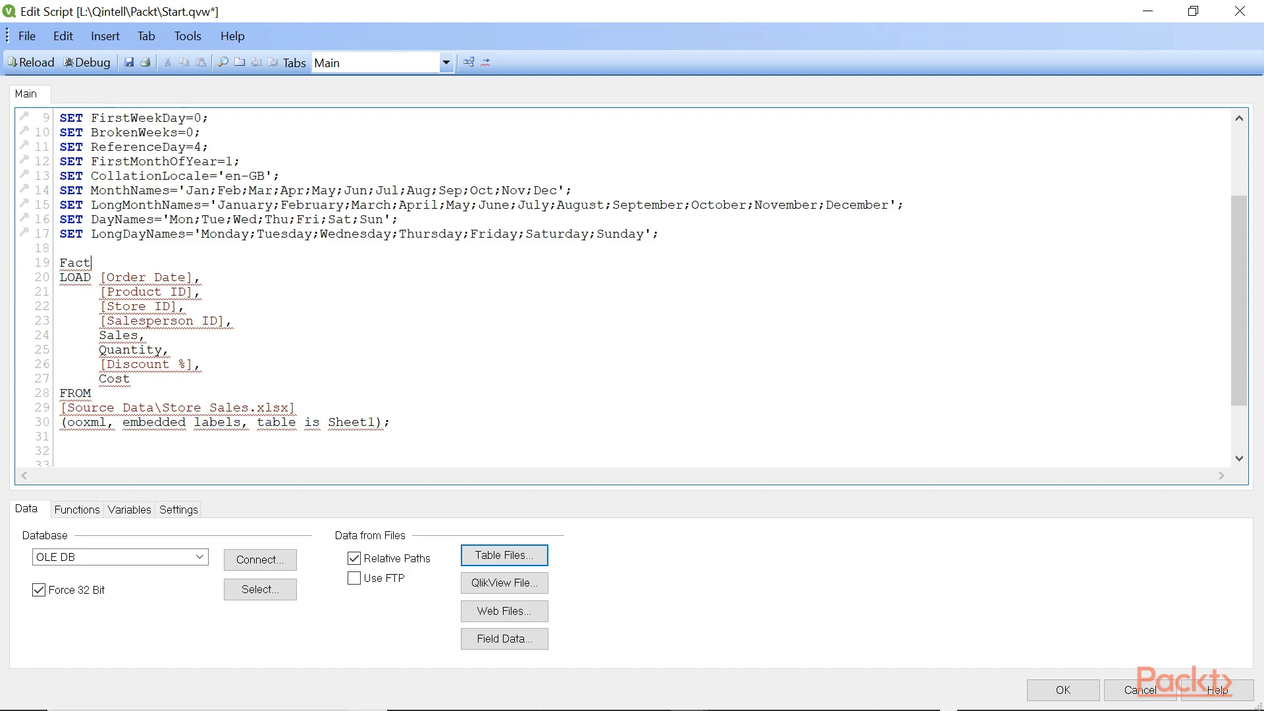
pyautogui.write(':')
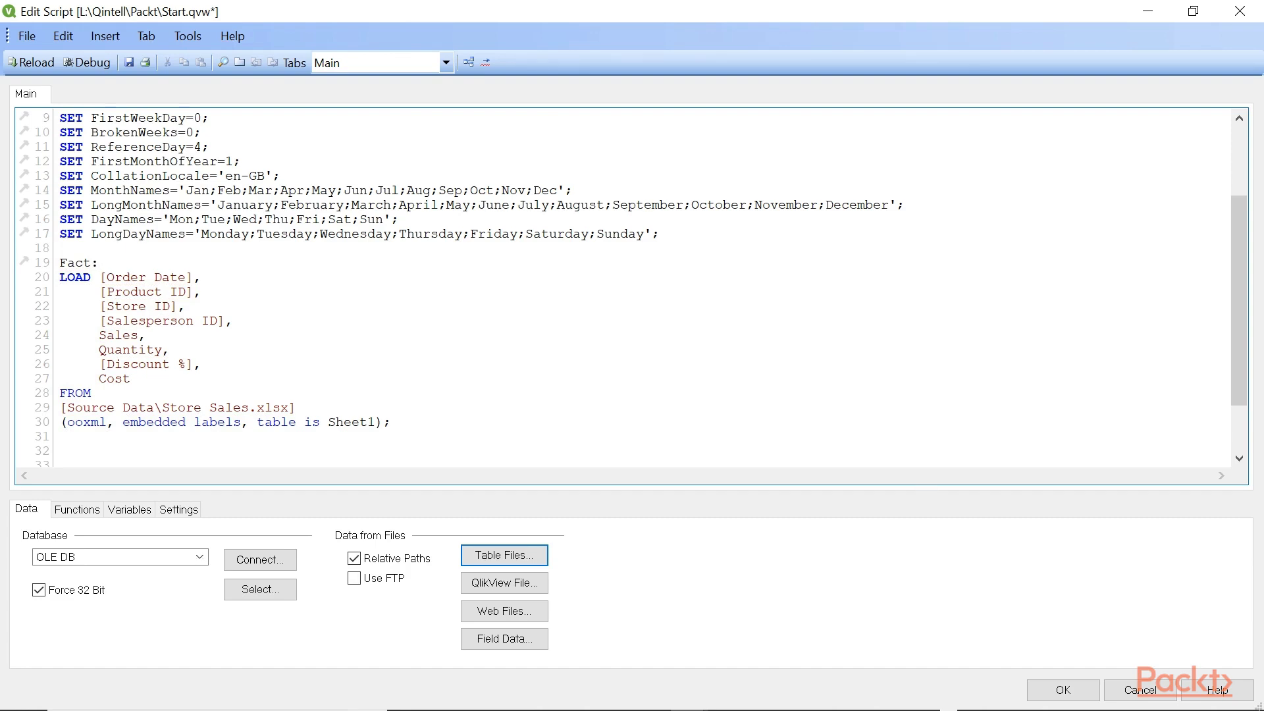
# Reload the script and close the execution progress and sheet properties without adding any listbox fields.
pyautogui.click(25, 64)
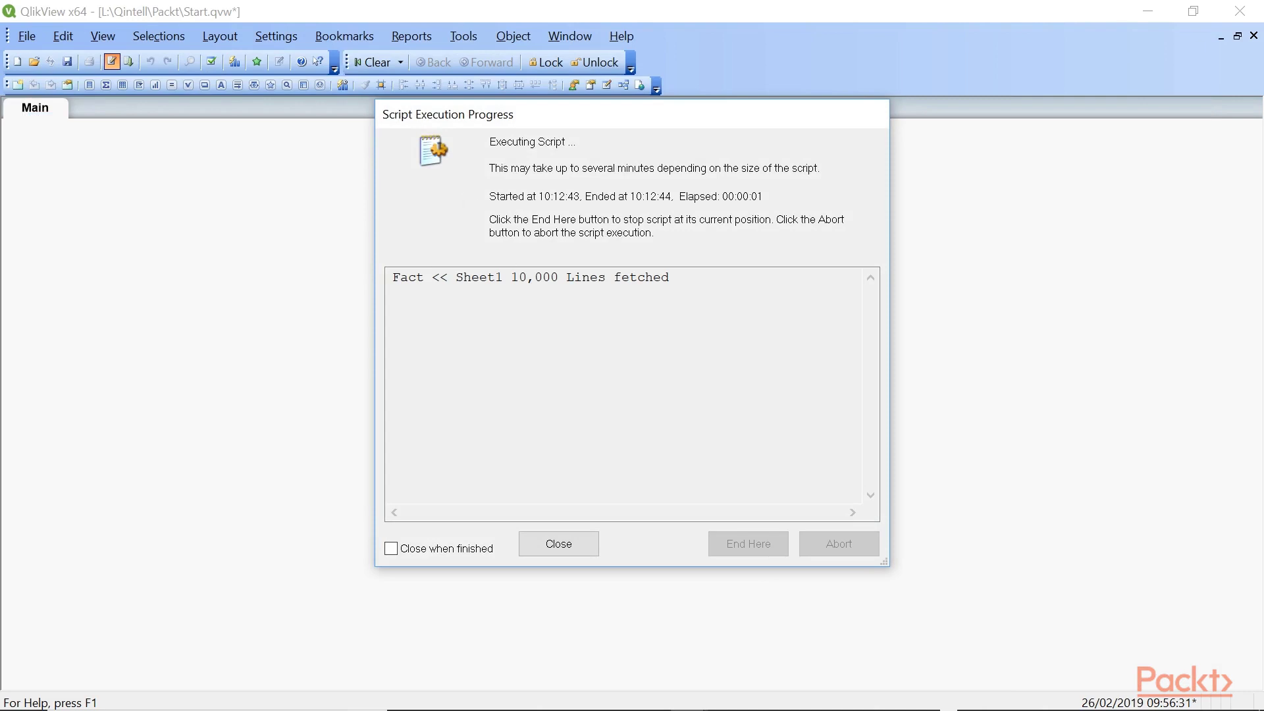
pyautogui.click(550, 543)
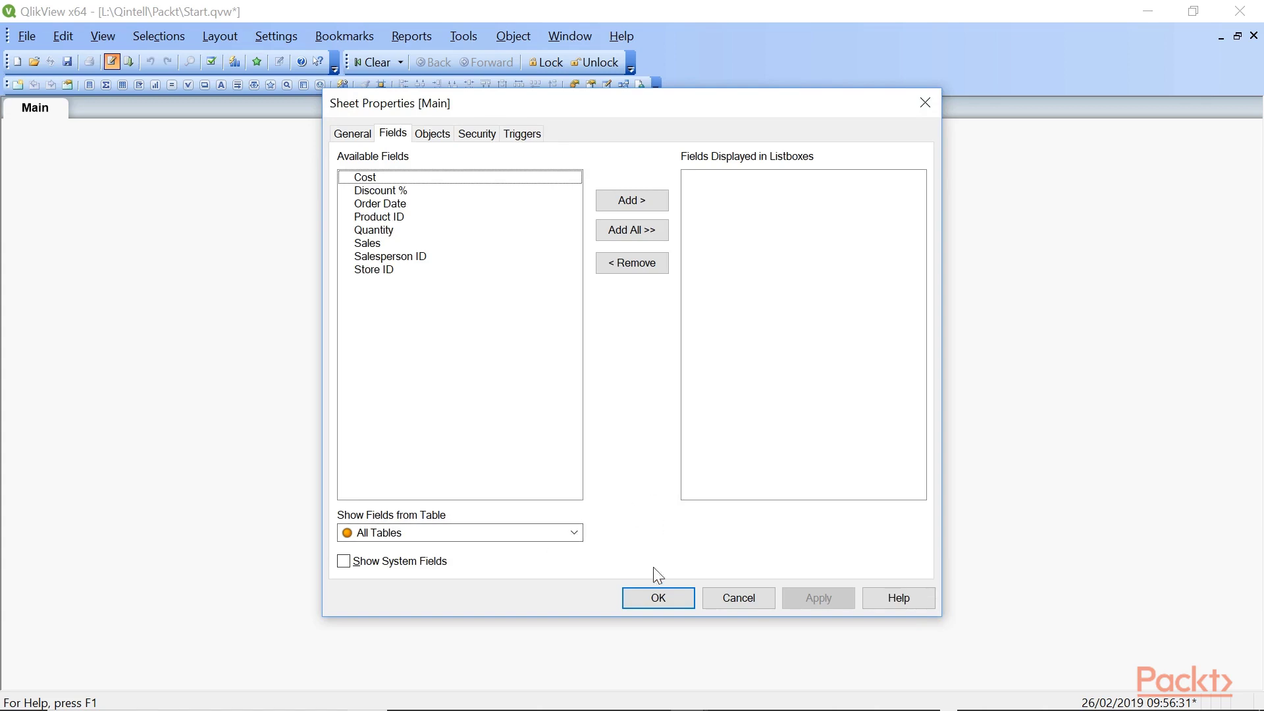
pyautogui.click(658, 598)
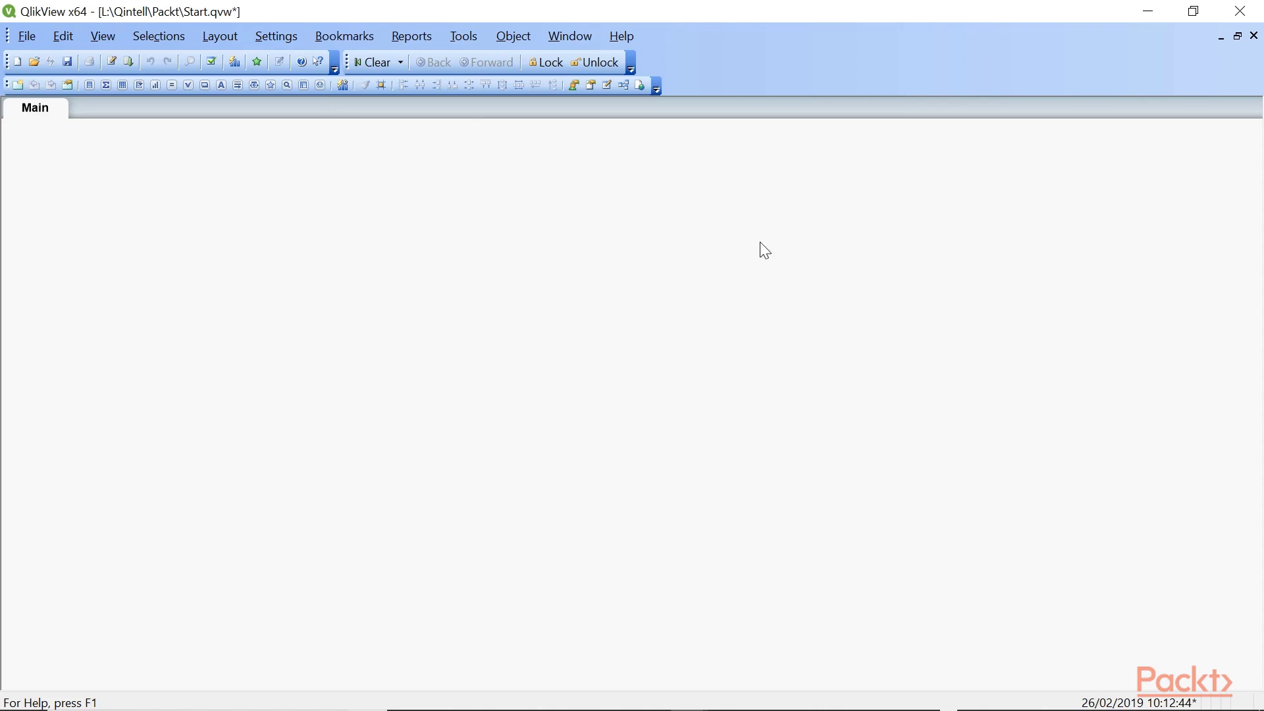
# Open the table viewer and check the Fact table's row, field and key details.
pyautogui.click(625, 85)
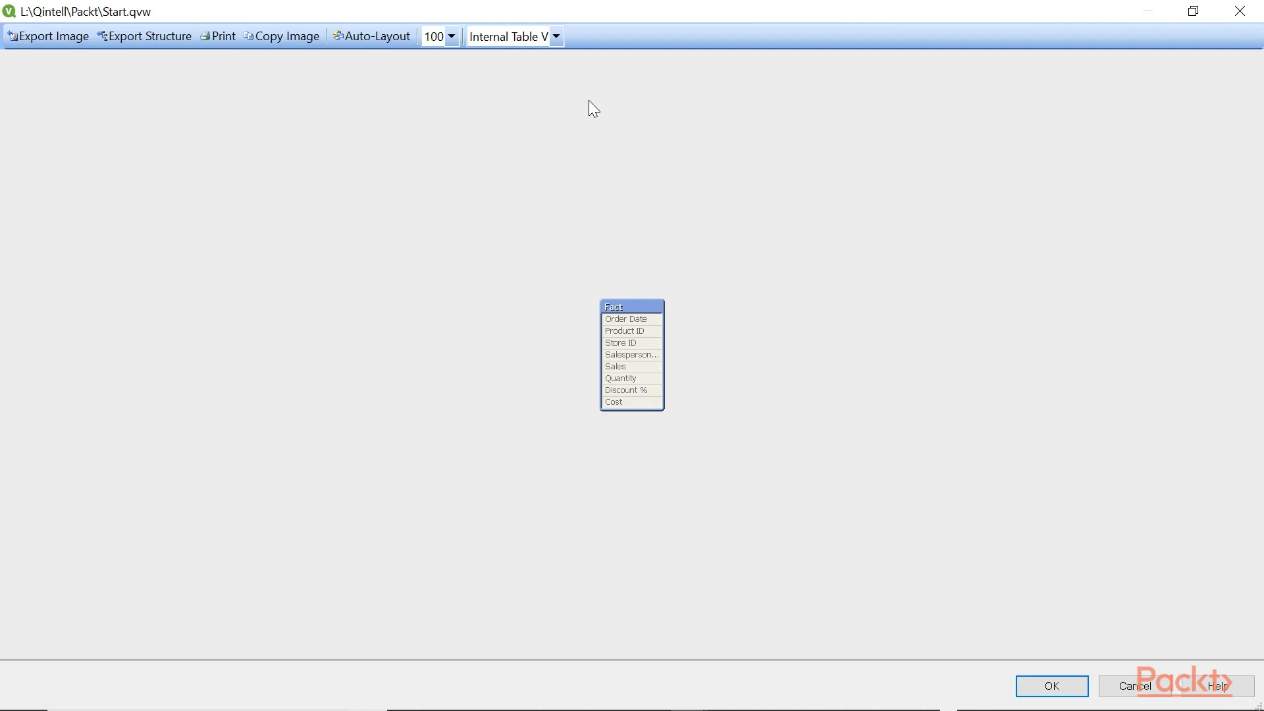
pyautogui.moveTo(619, 305)
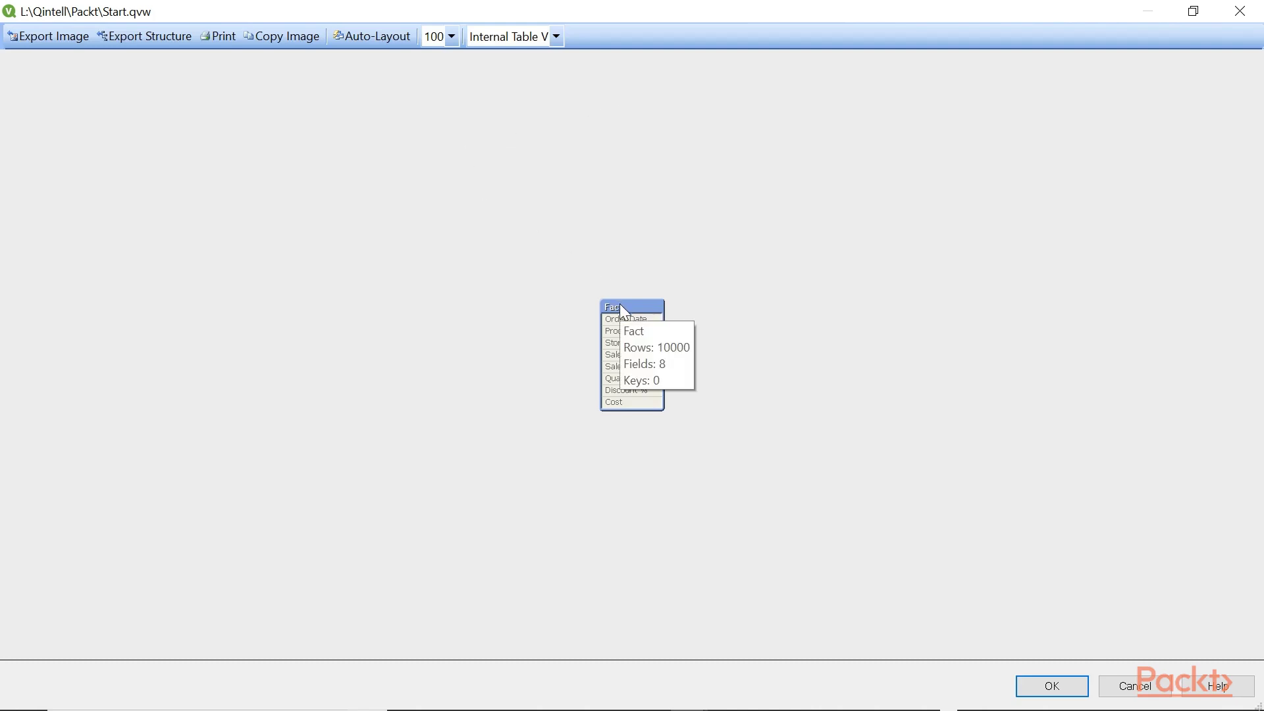